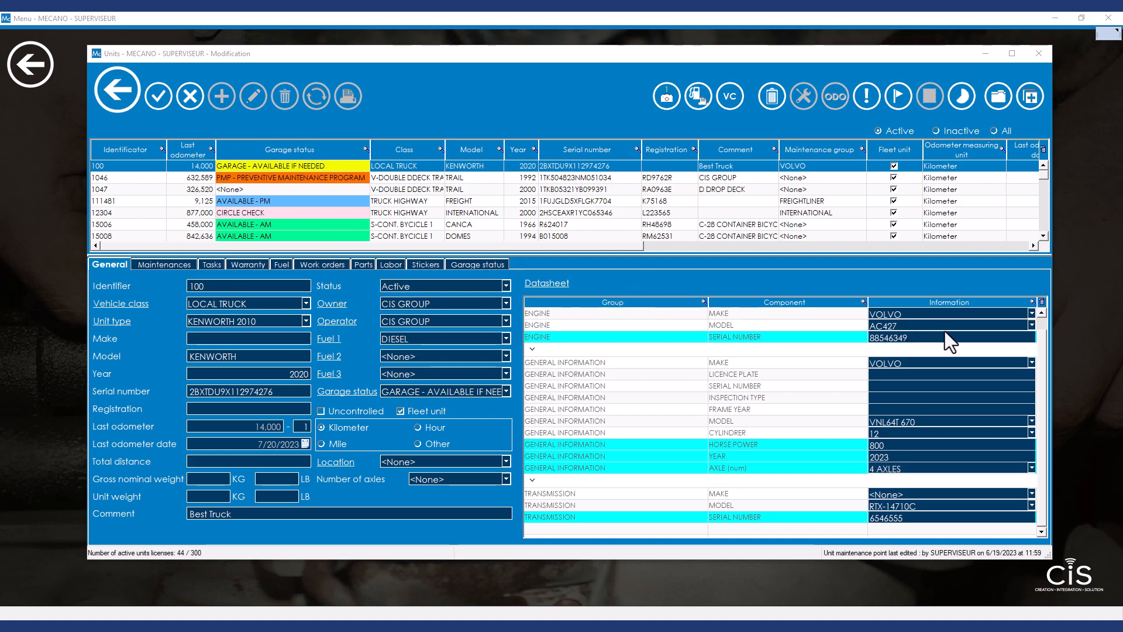
# Check the choices offered for engine make, cylinder and transmission model in unit 100's datasheet
pyautogui.click(1032, 314)
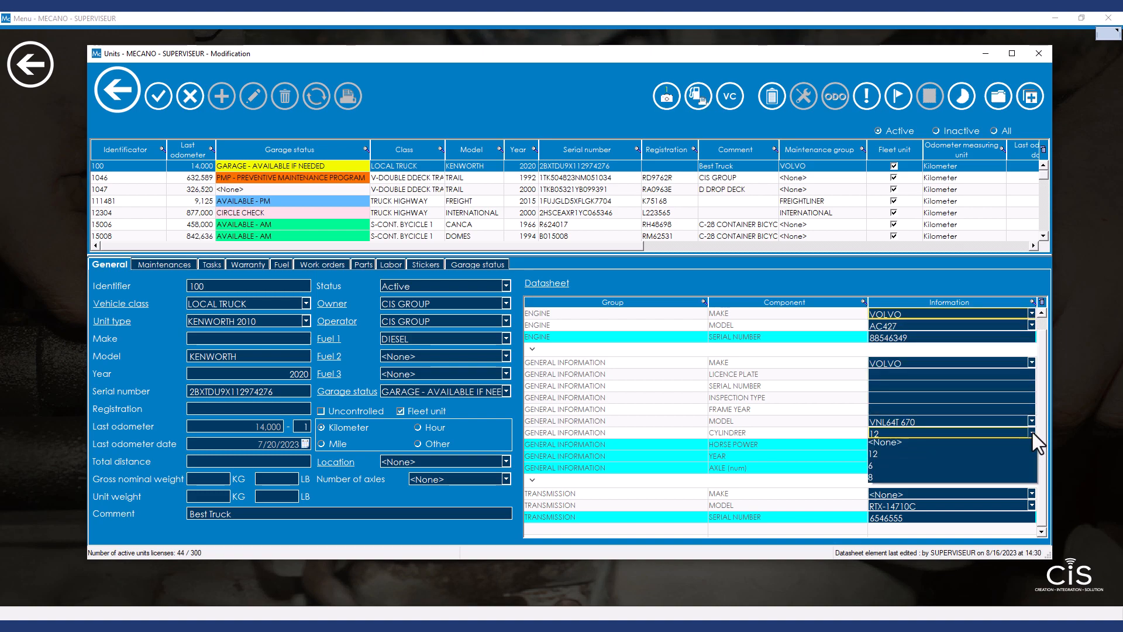
pyautogui.click(1032, 434)
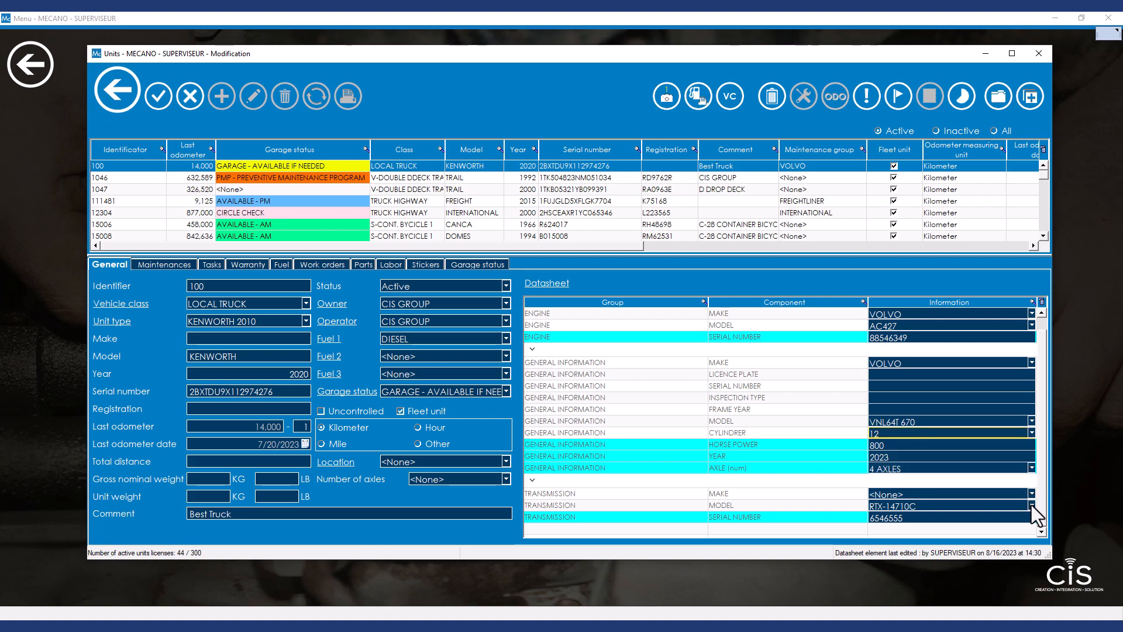
pyautogui.click(1031, 506)
pyautogui.click(1032, 507)
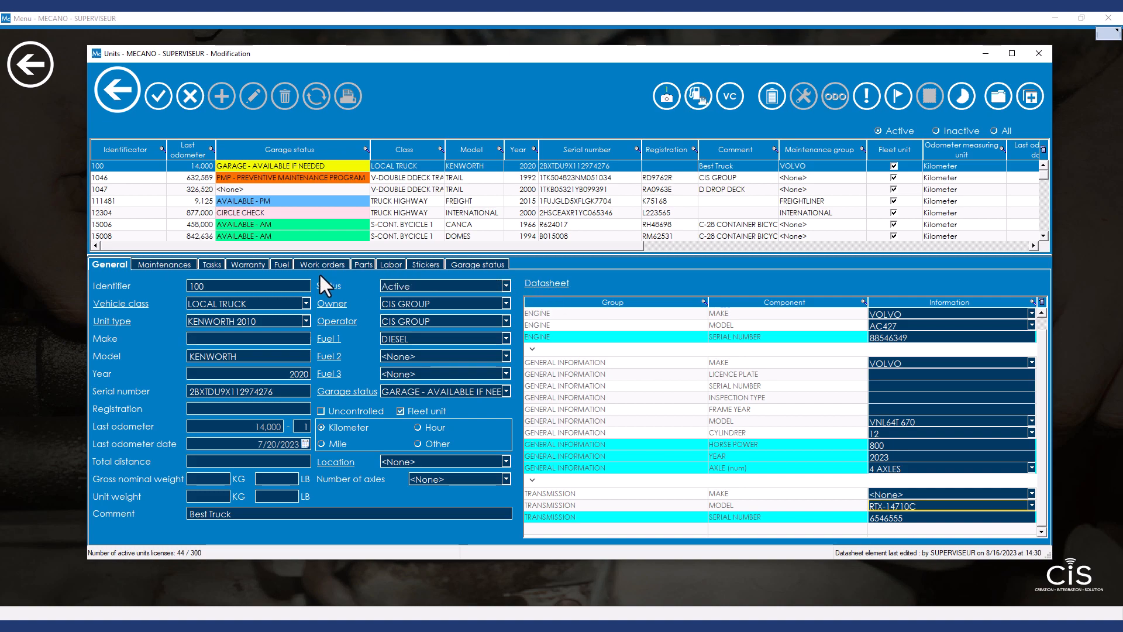
# Review unit 100's fuel, warranty, work order, parts and labor records
pyautogui.click(280, 265)
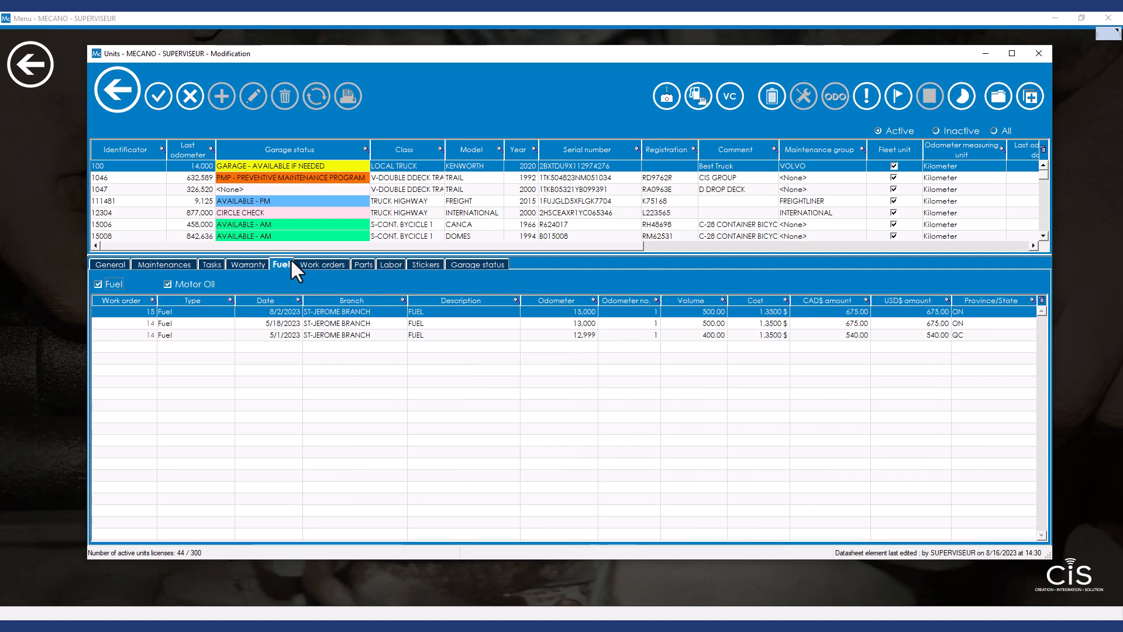
pyautogui.click(257, 266)
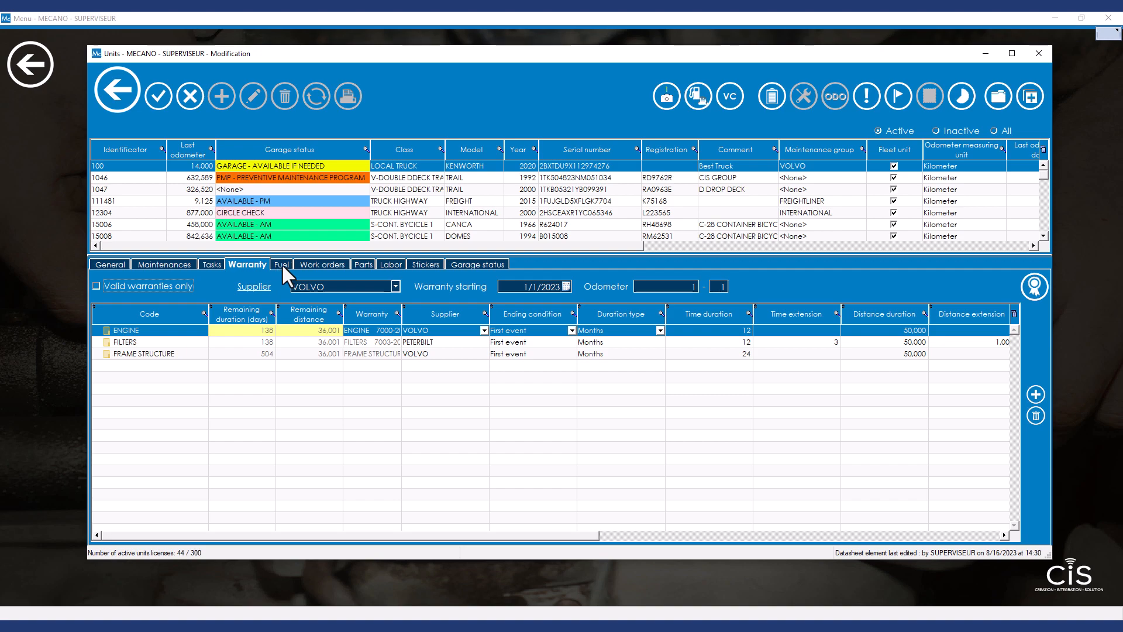
pyautogui.click(331, 263)
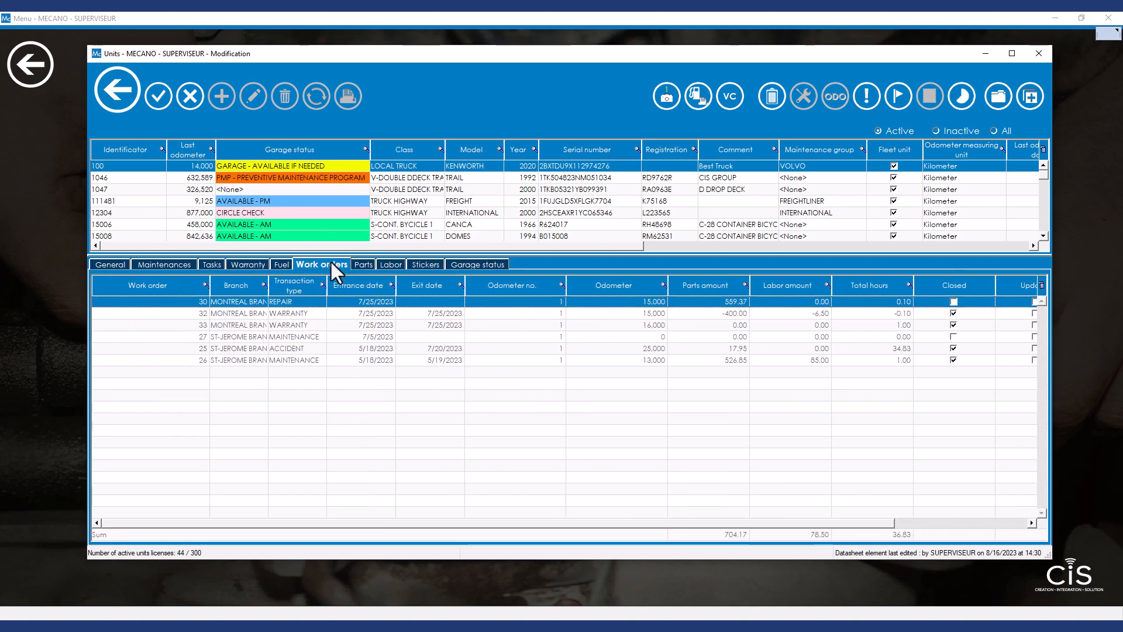
pyautogui.click(366, 264)
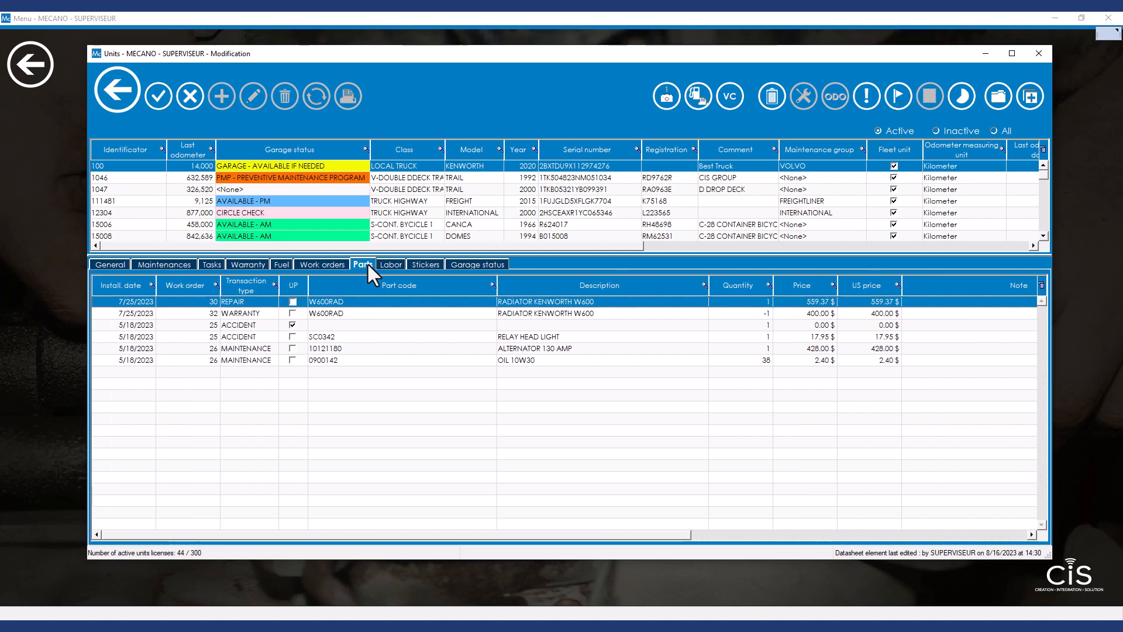
pyautogui.click(399, 262)
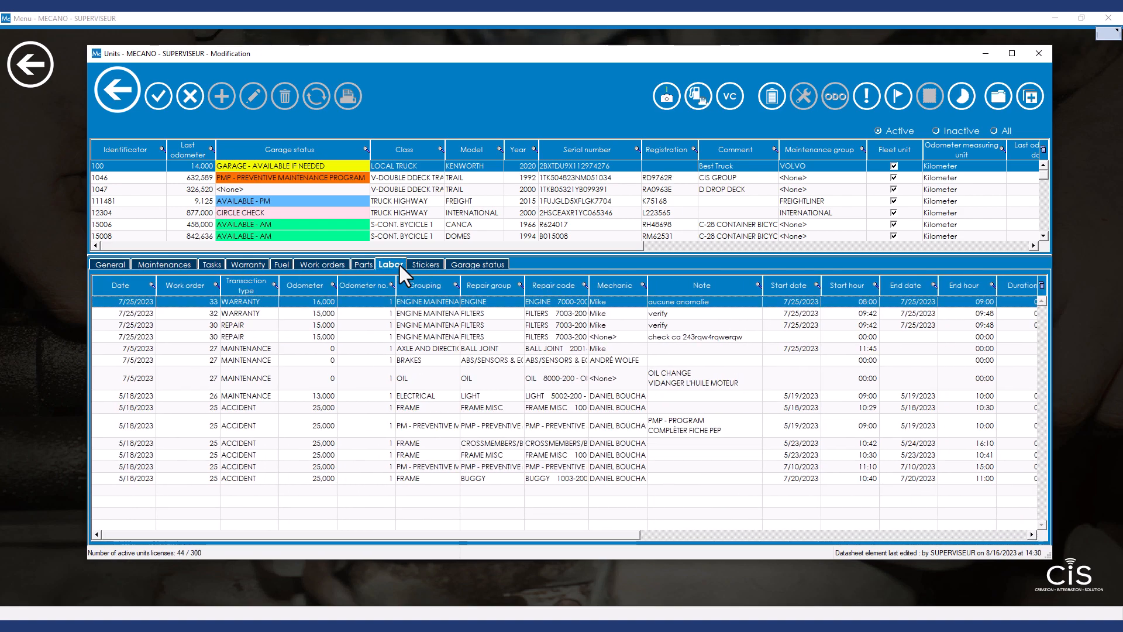
# Review unit 100's tasks and maintenance points, checking the engine oil filter's utilization frequency and delay
pyautogui.click(208, 262)
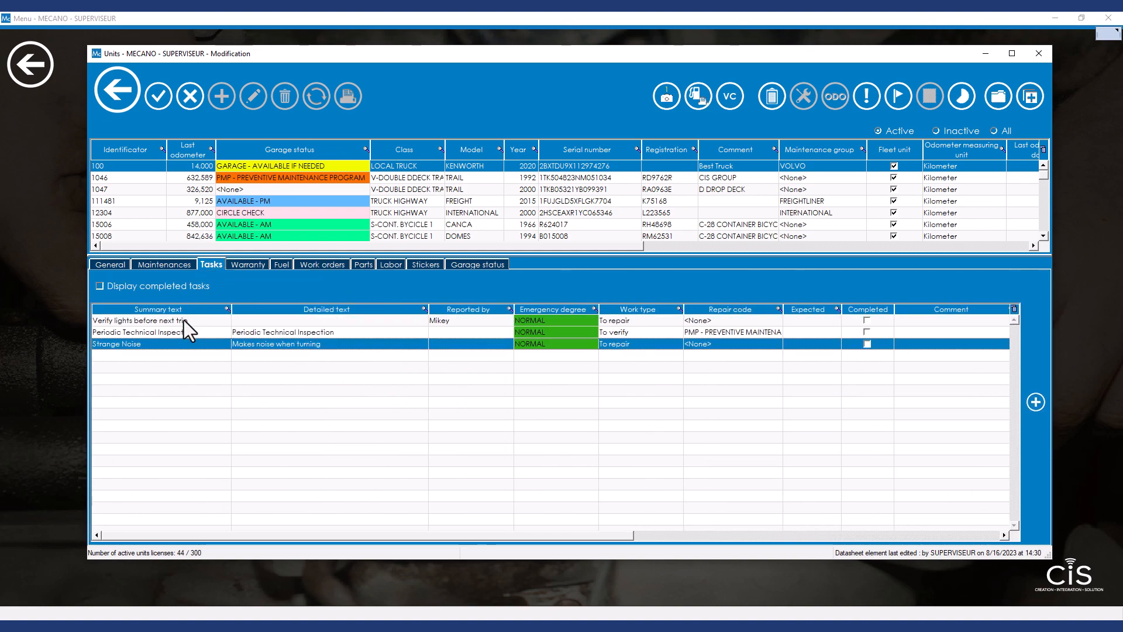
pyautogui.click(160, 262)
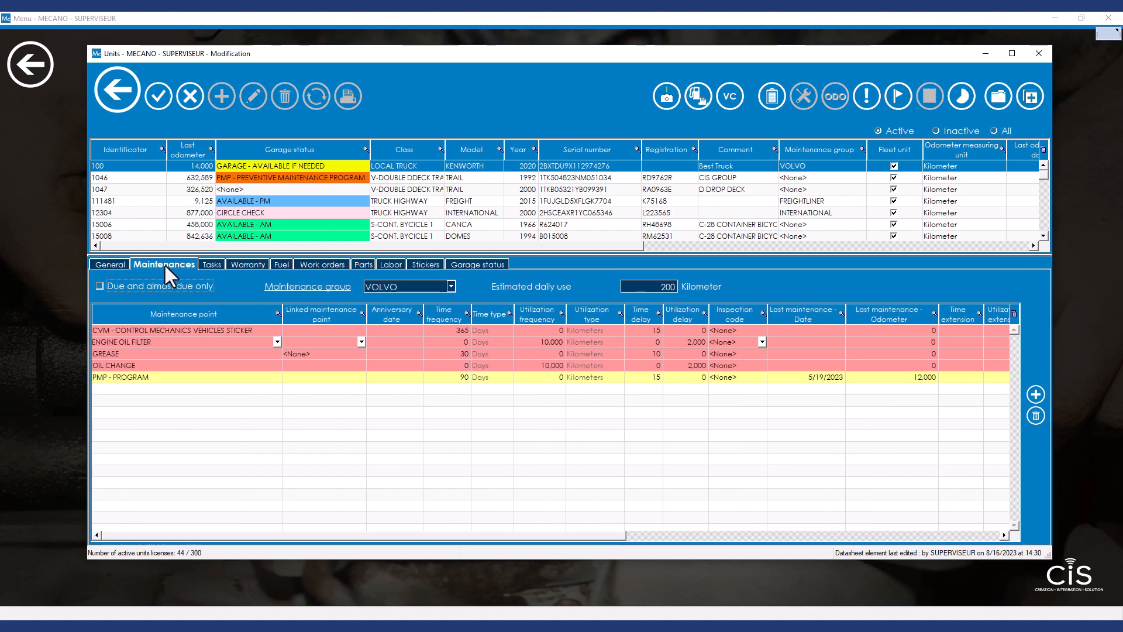
pyautogui.click(455, 331)
pyautogui.click(453, 331)
pyautogui.click(539, 344)
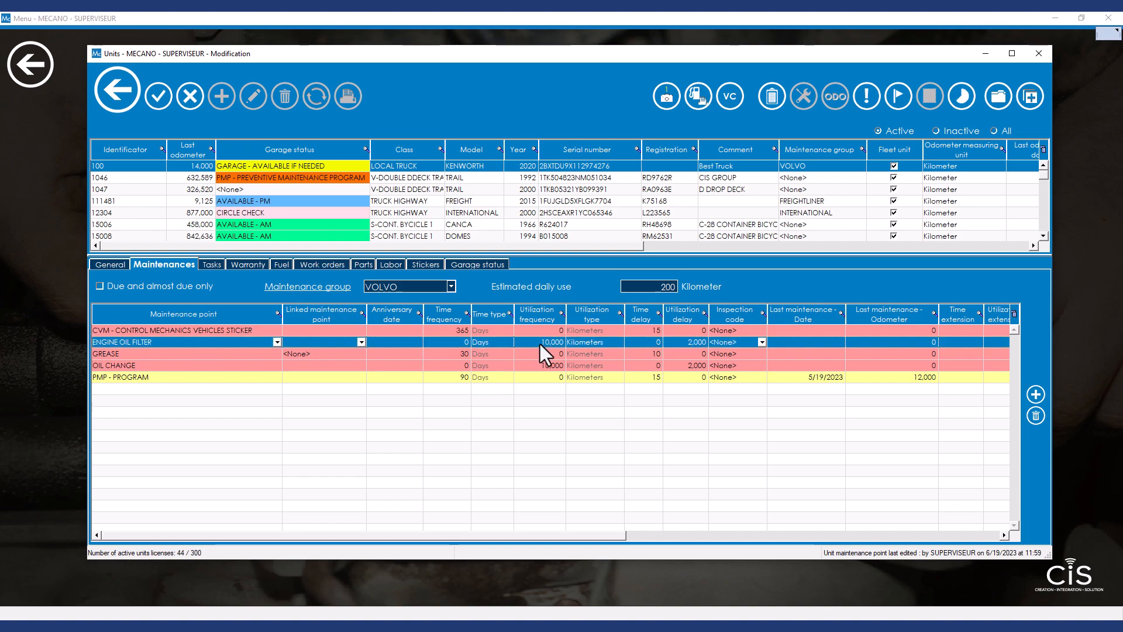
pyautogui.click(696, 343)
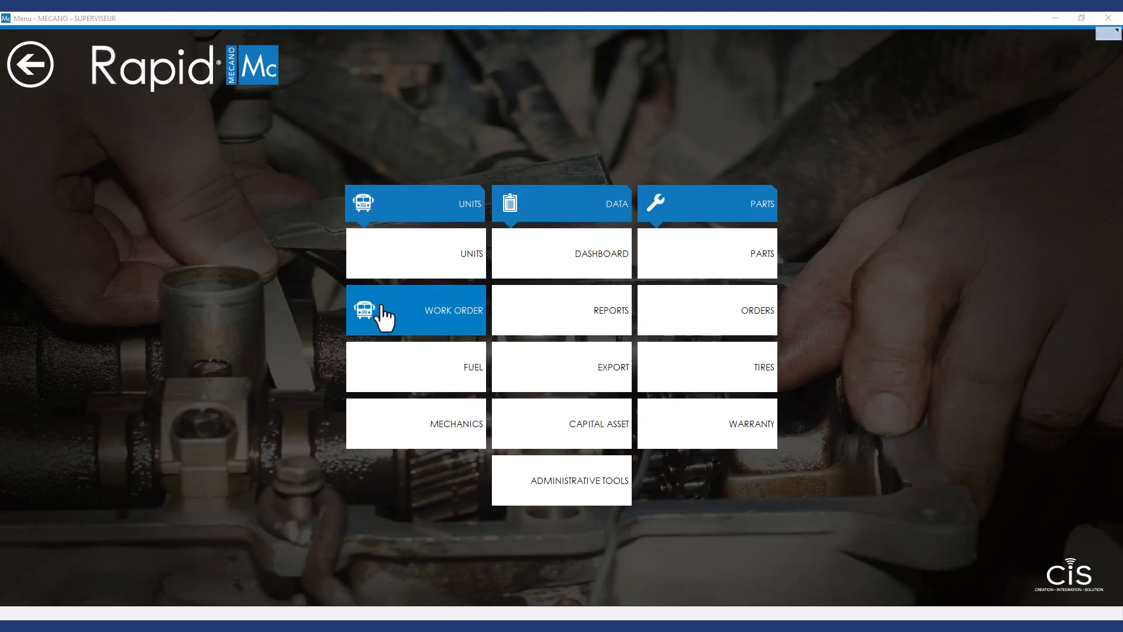
# Open the work orders overview and examine work order 27 along with unit 100's oil change, its Periodic Technical Inspection task and a W600RAD part
pyautogui.click(384, 309)
pyautogui.click(411, 279)
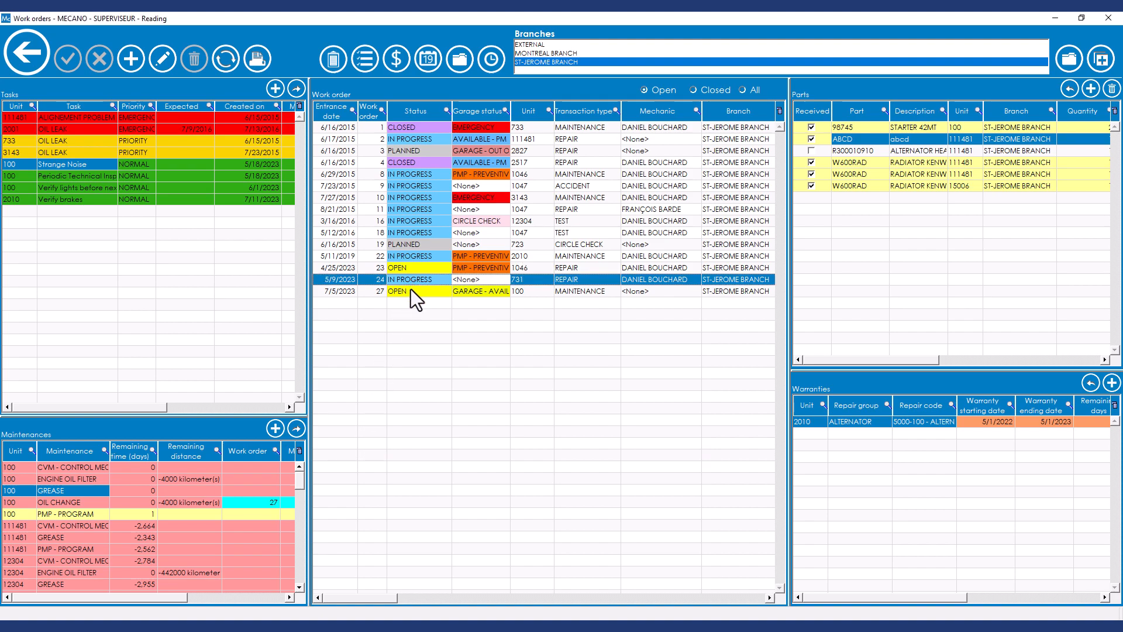
pyautogui.click(410, 293)
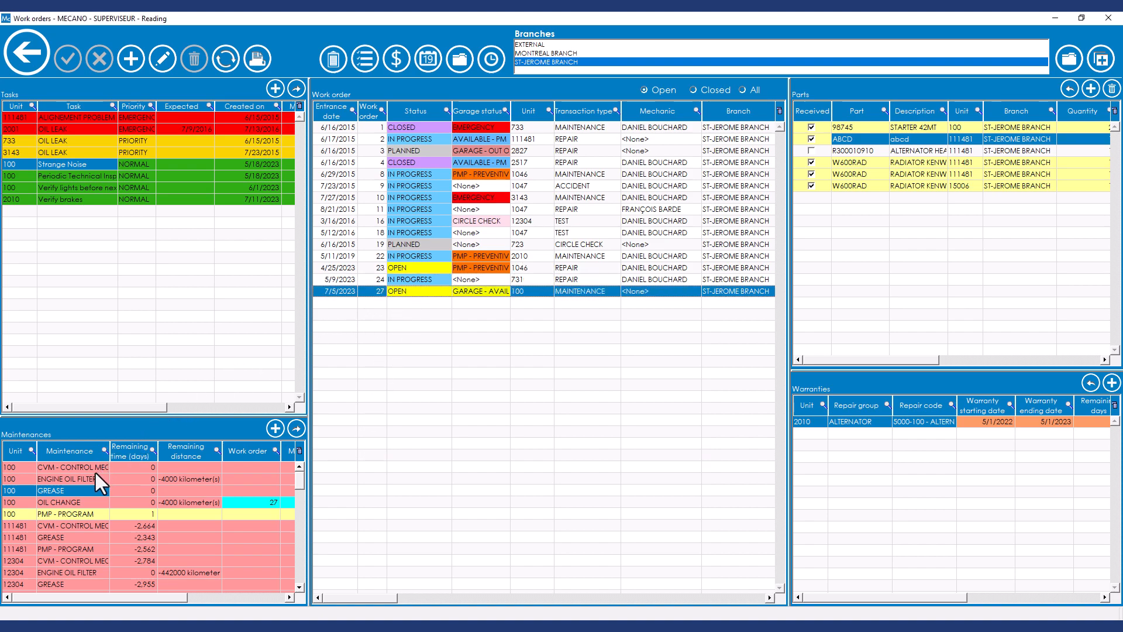
pyautogui.click(85, 502)
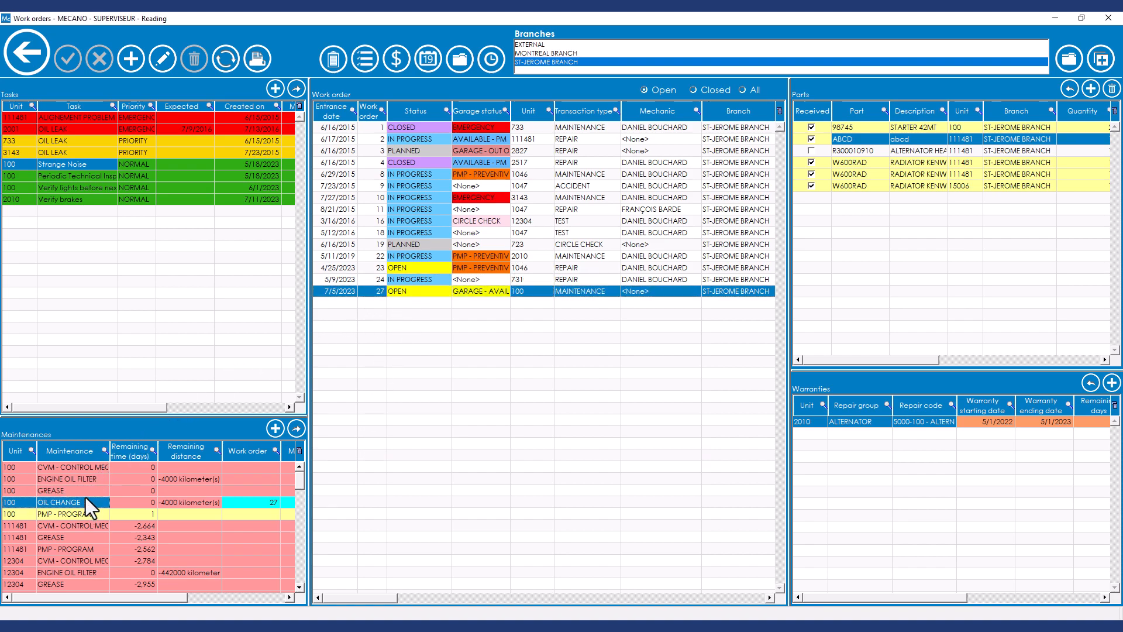
pyautogui.click(94, 173)
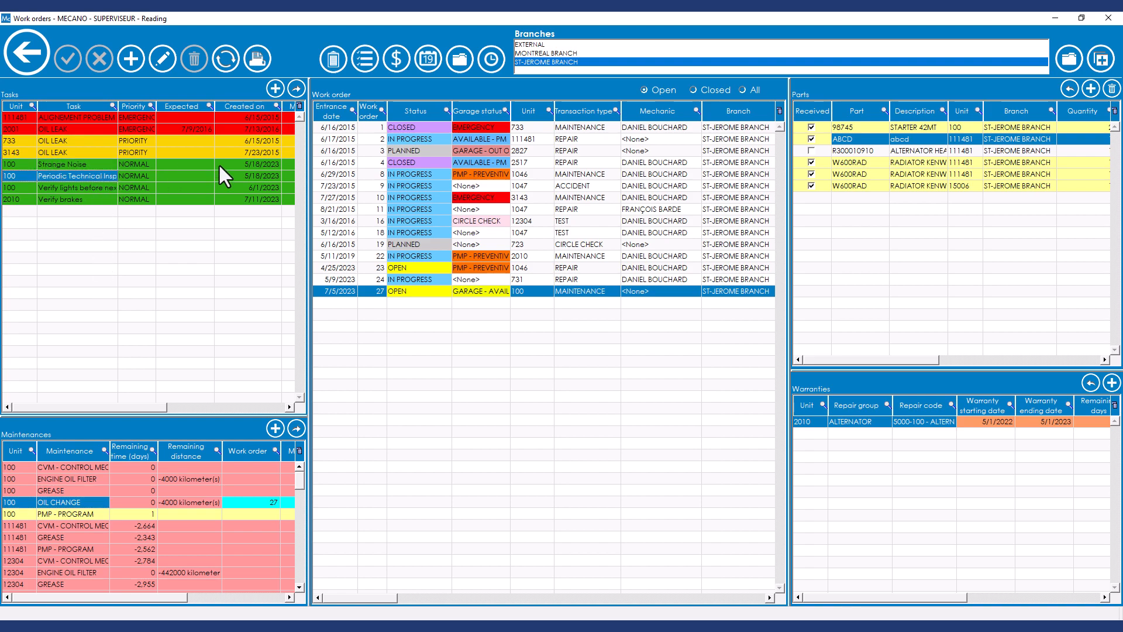
pyautogui.click(862, 162)
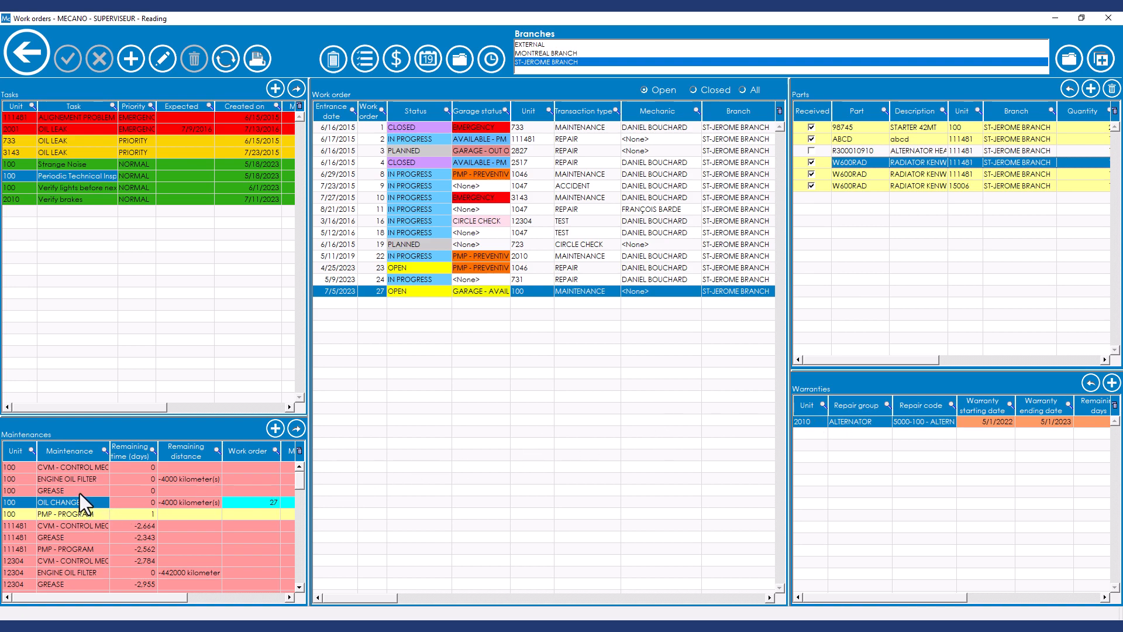
# Assign the grease maintenance to work order 27 and try to add the engine oil filter maintenance to its details in edit mode
pyautogui.moveTo(80, 492); pyautogui.dragTo(409, 289)
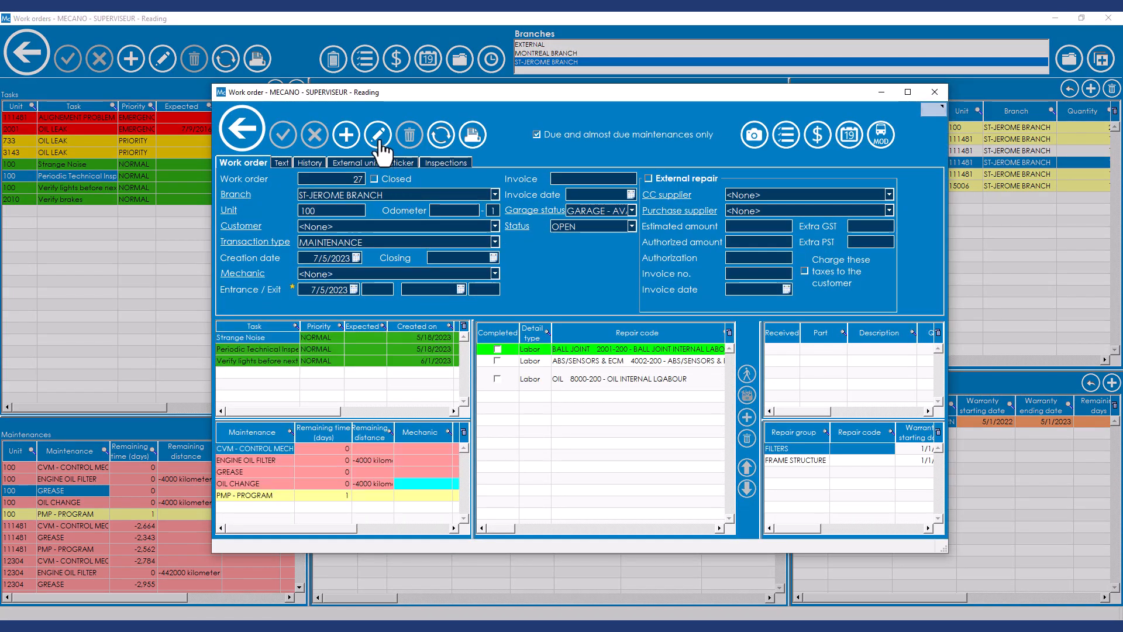
pyautogui.click(378, 143)
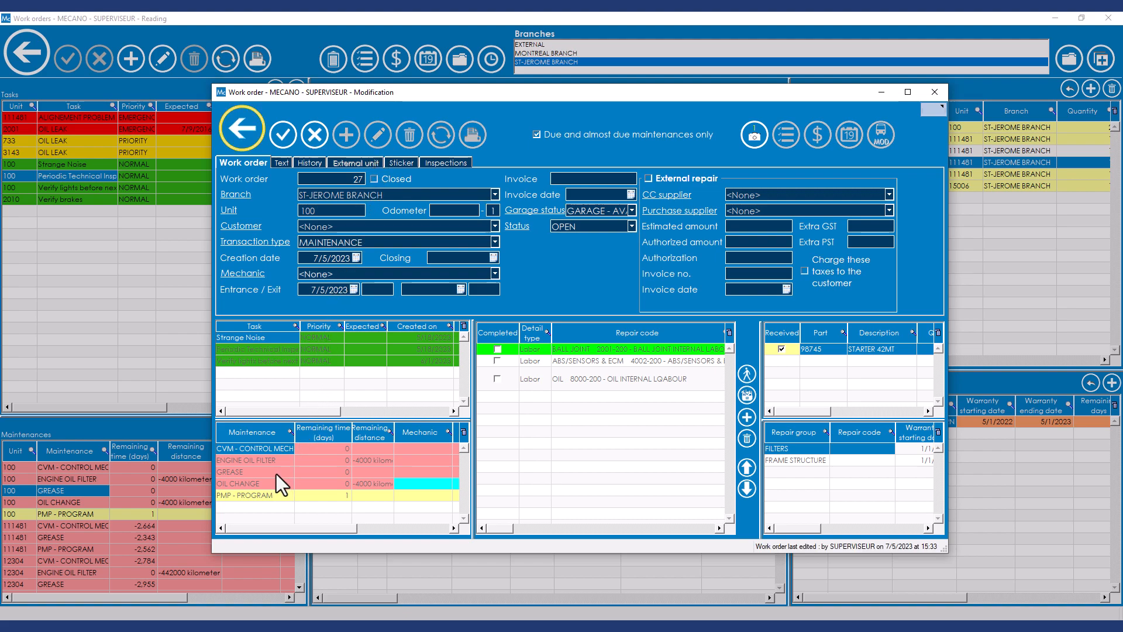
pyautogui.click(263, 461)
pyautogui.moveTo(262, 461); pyautogui.dragTo(316, 444)
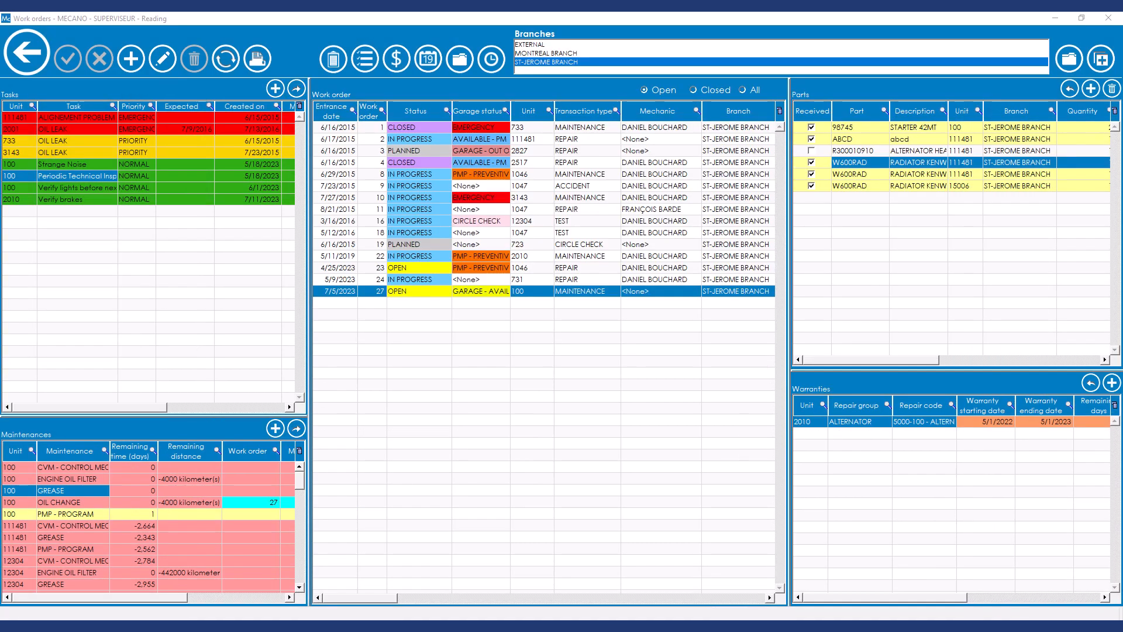
pyautogui.click(1108, 18)
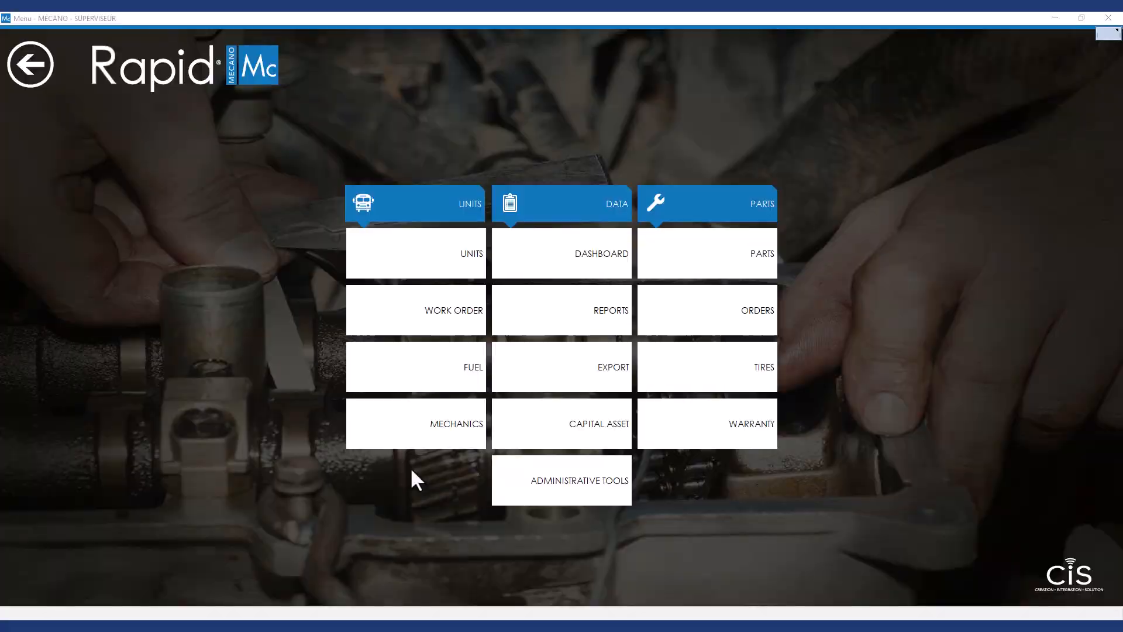
# Open the mechanics' time entries and inspect the Periodic Technical Inspection task and the engine block part line for work order 30
pyautogui.click(417, 423)
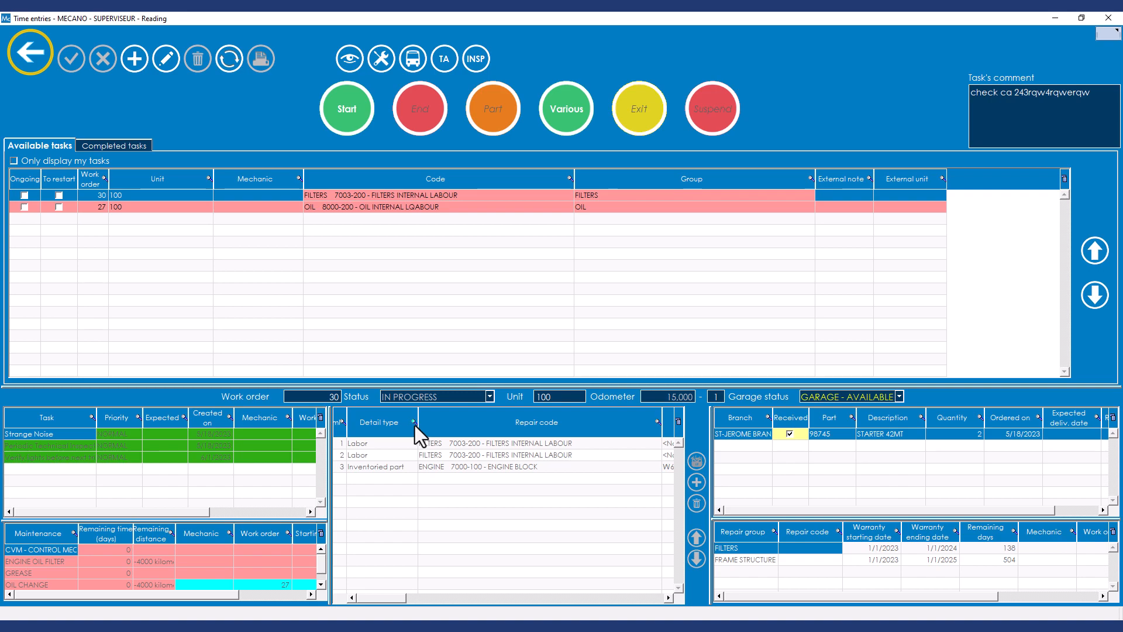
pyautogui.click(173, 445)
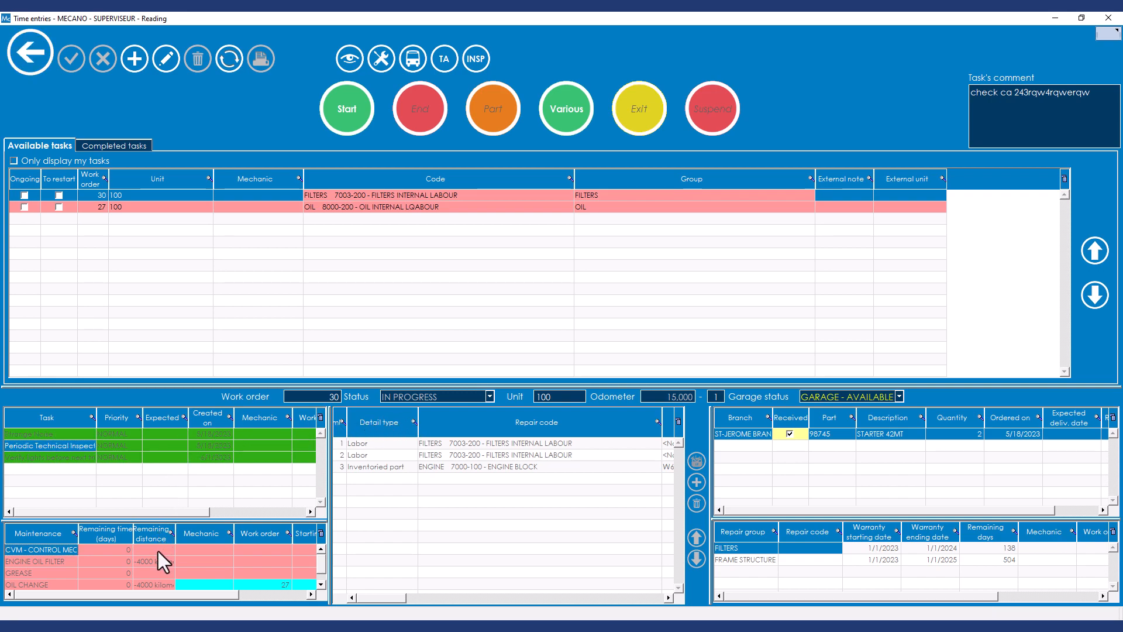
pyautogui.click(520, 467)
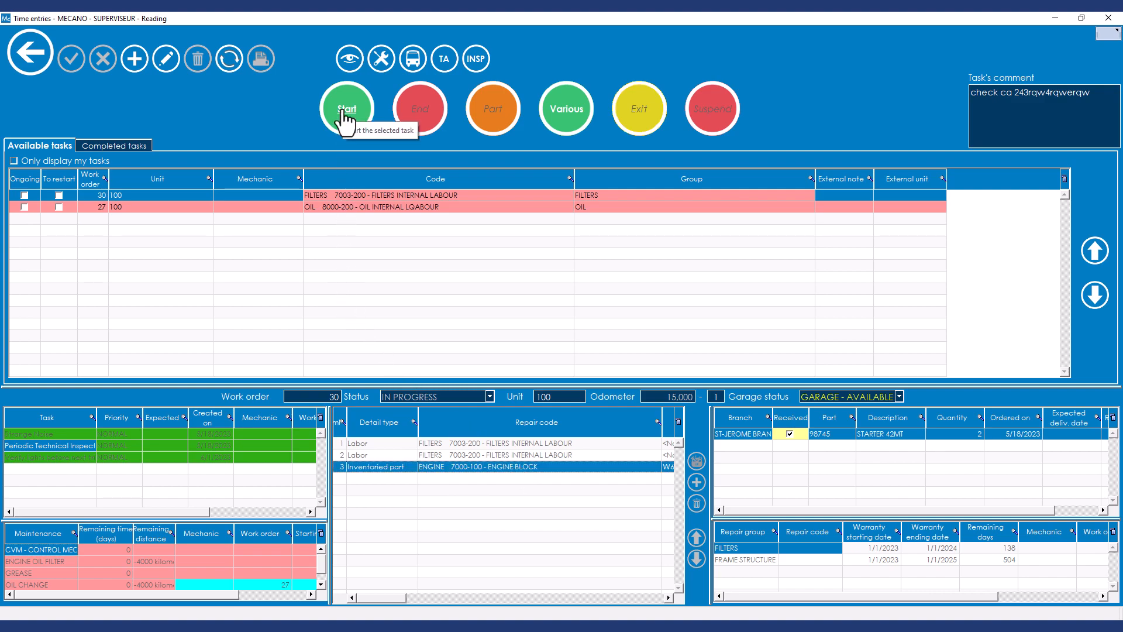
# View the completed tasks, and try the filter for one's own tasks on the available tasks
pyautogui.click(115, 145)
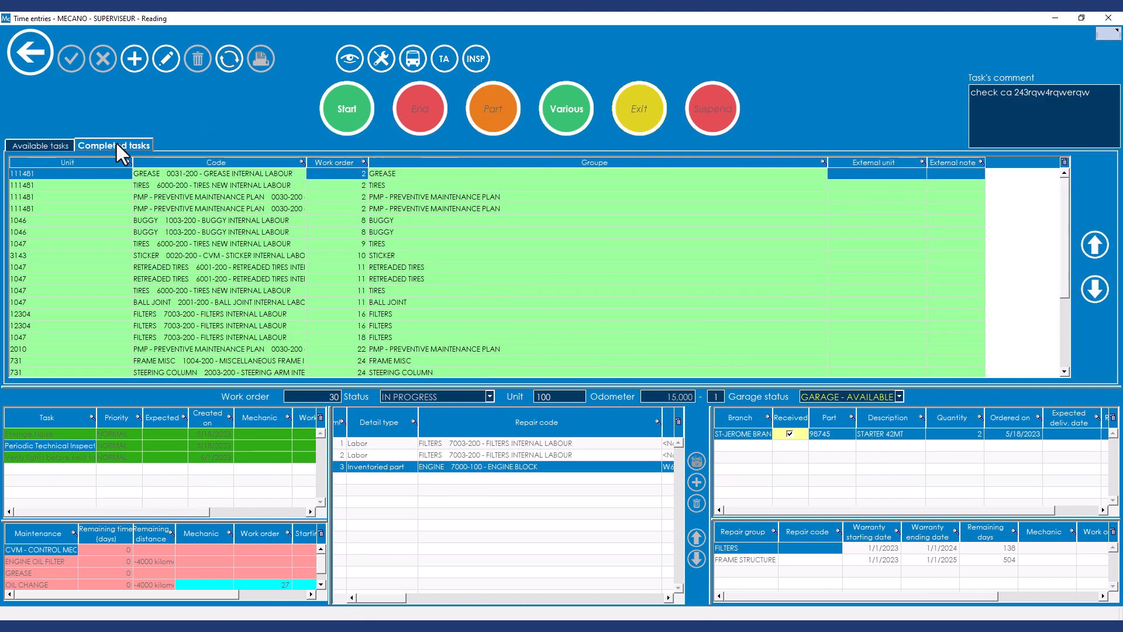
pyautogui.click(45, 144)
pyautogui.click(19, 161)
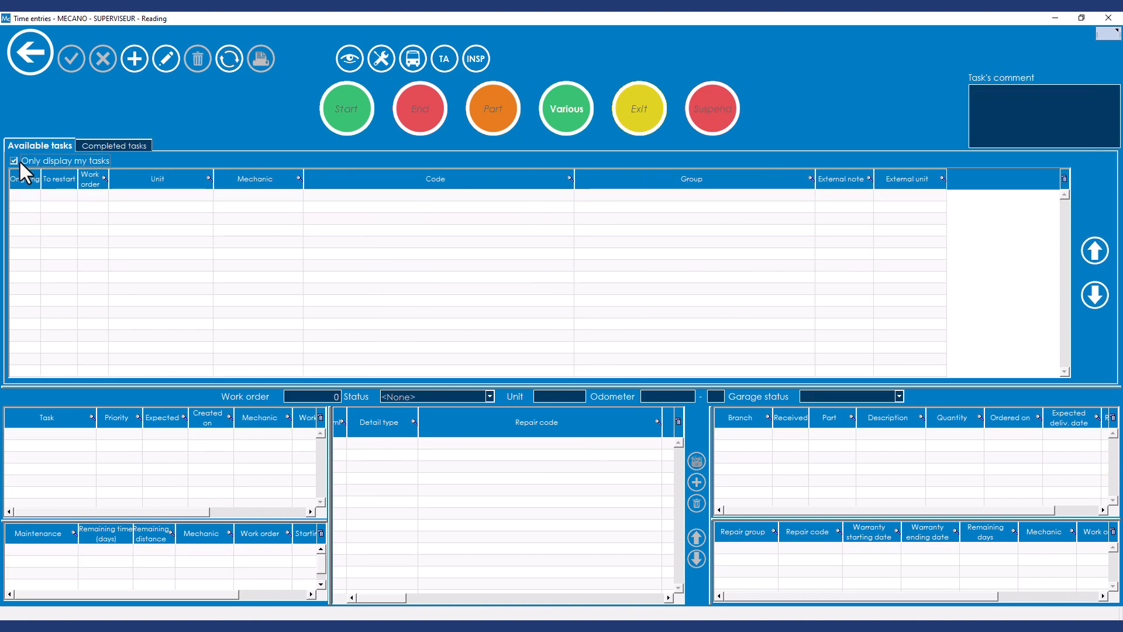
pyautogui.click(19, 159)
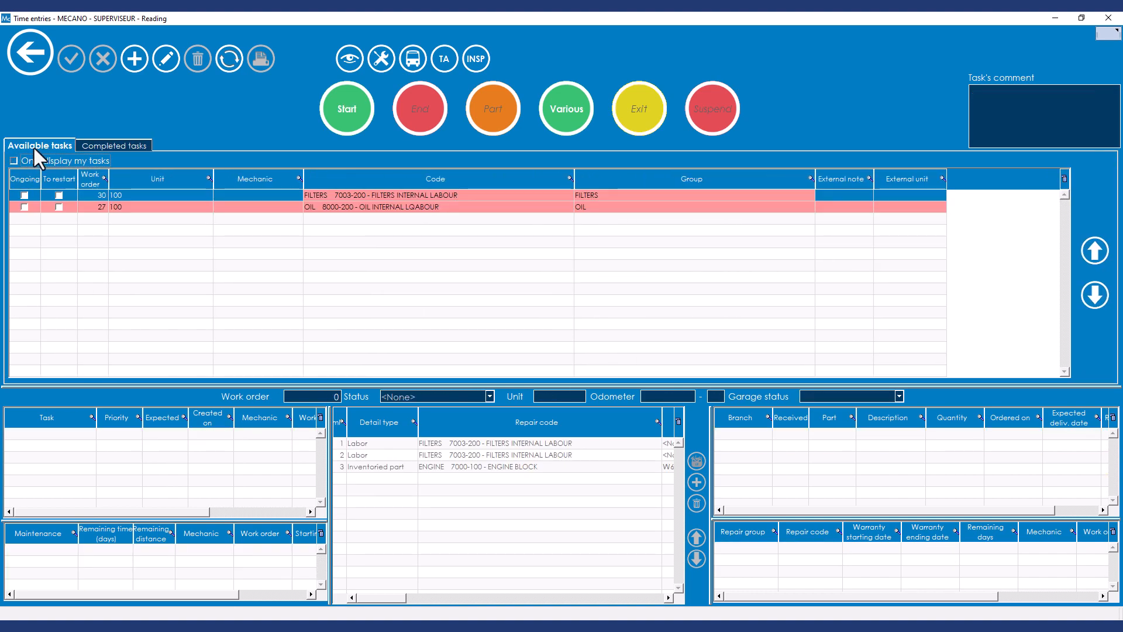
# Open work order 30's time entries for editing and check the expected and completion times of the tractor circle check inspection
pyautogui.click(166, 64)
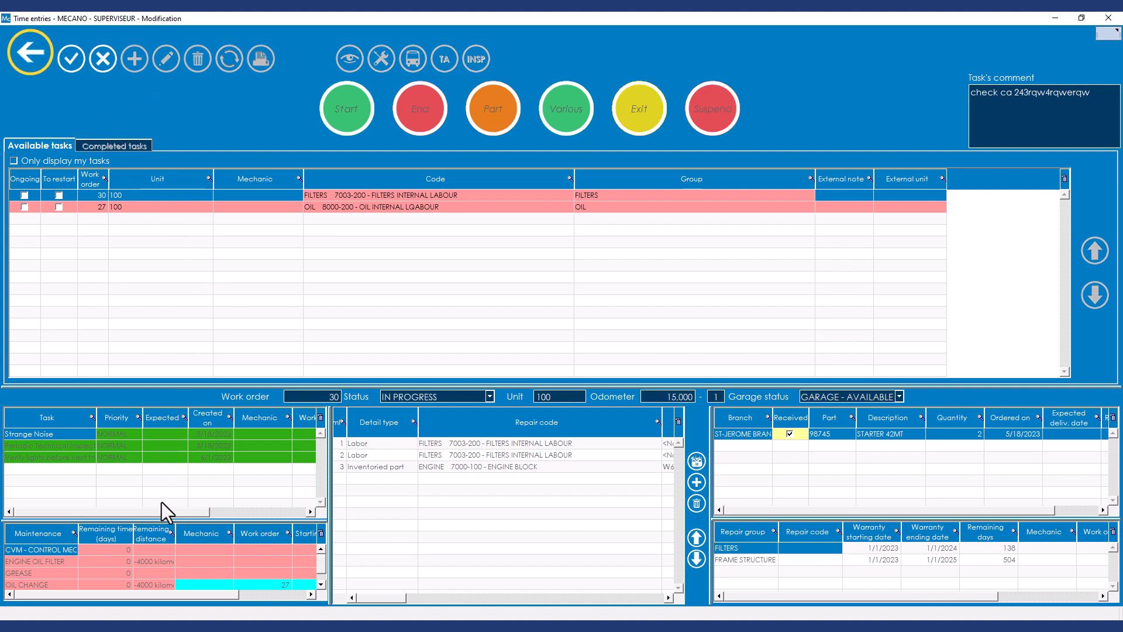
pyautogui.moveTo(111, 563)
pyautogui.mouseDown()
pyautogui.moveTo(278, 533)
pyautogui.moveTo(399, 468)
pyautogui.moveTo(146, 538)
pyautogui.moveTo(112, 565)
pyautogui.mouseUp()
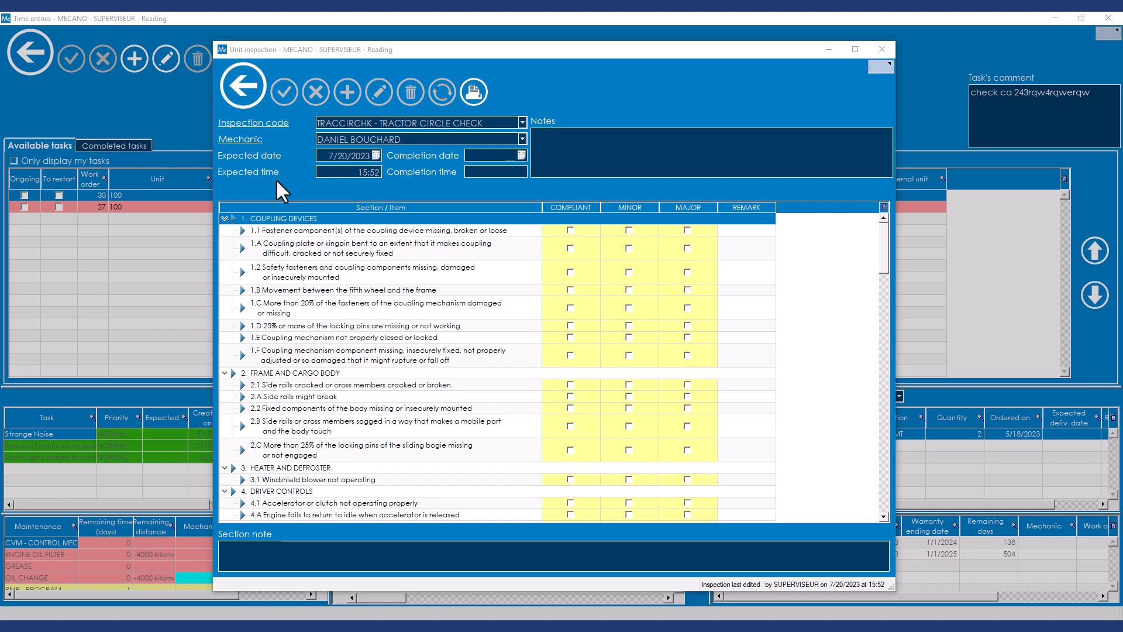
pyautogui.click(361, 172)
pyautogui.click(486, 172)
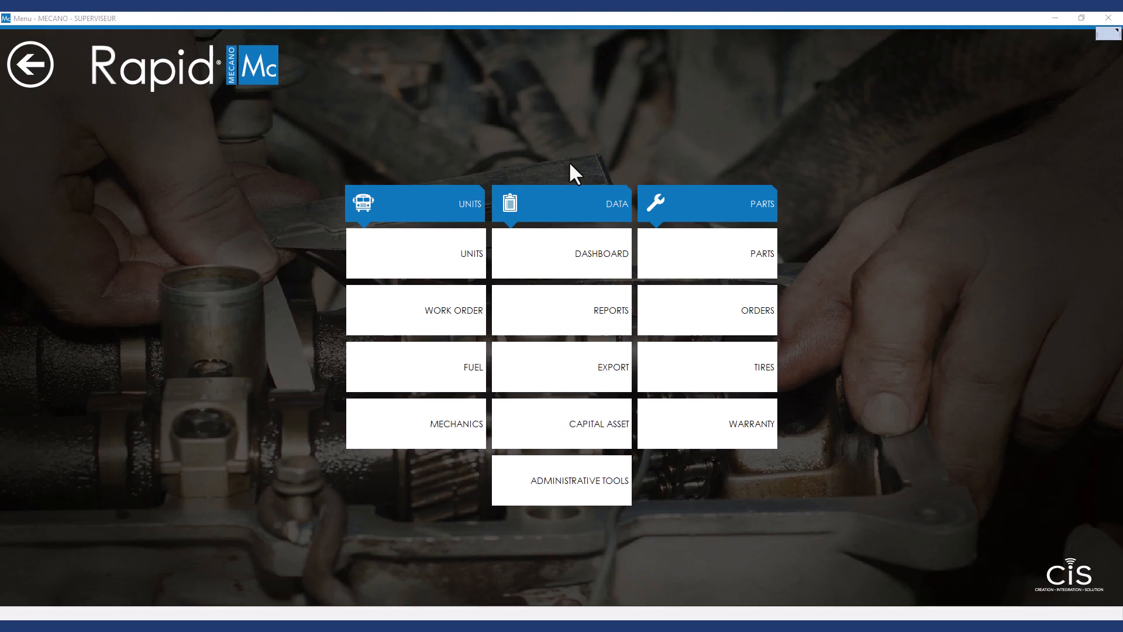
# Generate the detailed-date garage expenses history report with the date range starting on 11/01/2022
pyautogui.click(575, 317)
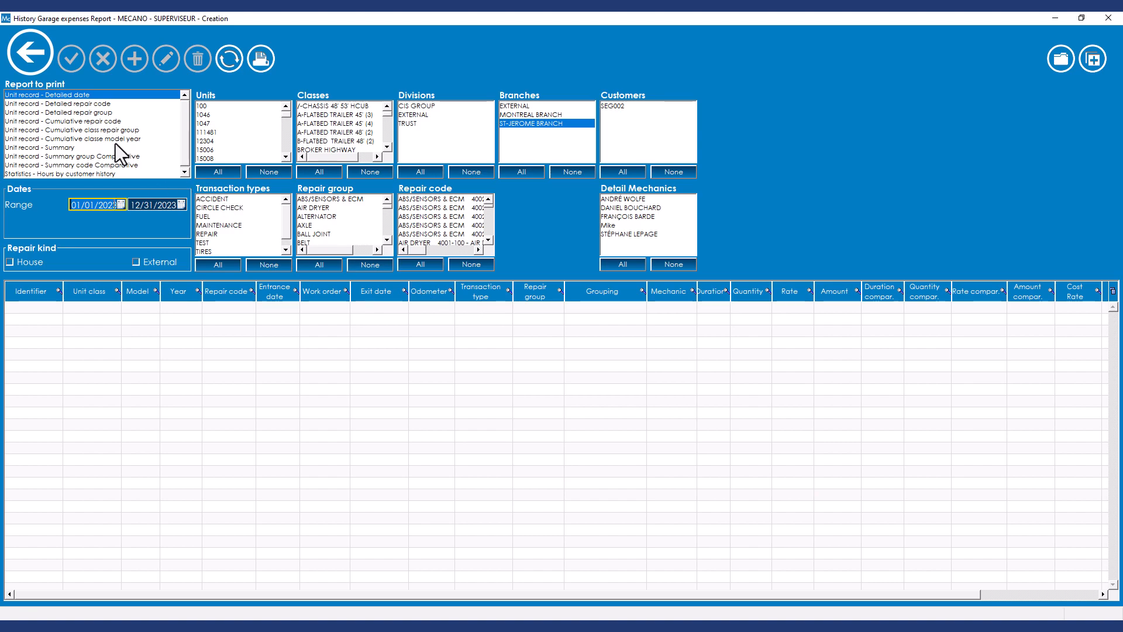
pyautogui.click(119, 202)
pyautogui.click(41, 218)
pyautogui.click(41, 218)
pyautogui.click(52, 243)
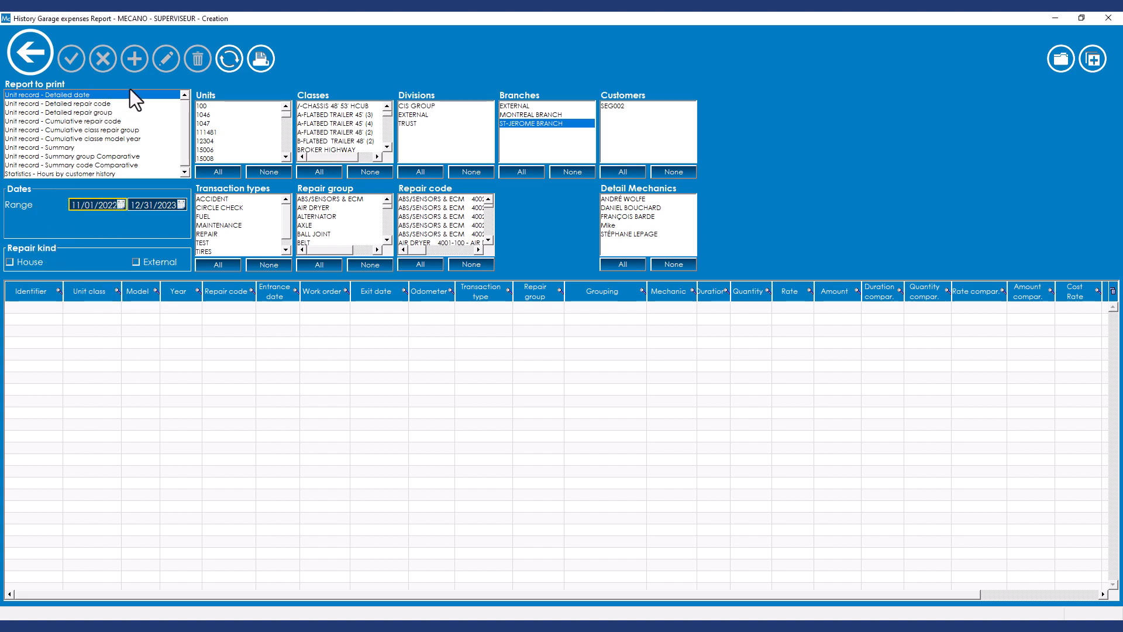
pyautogui.click(230, 60)
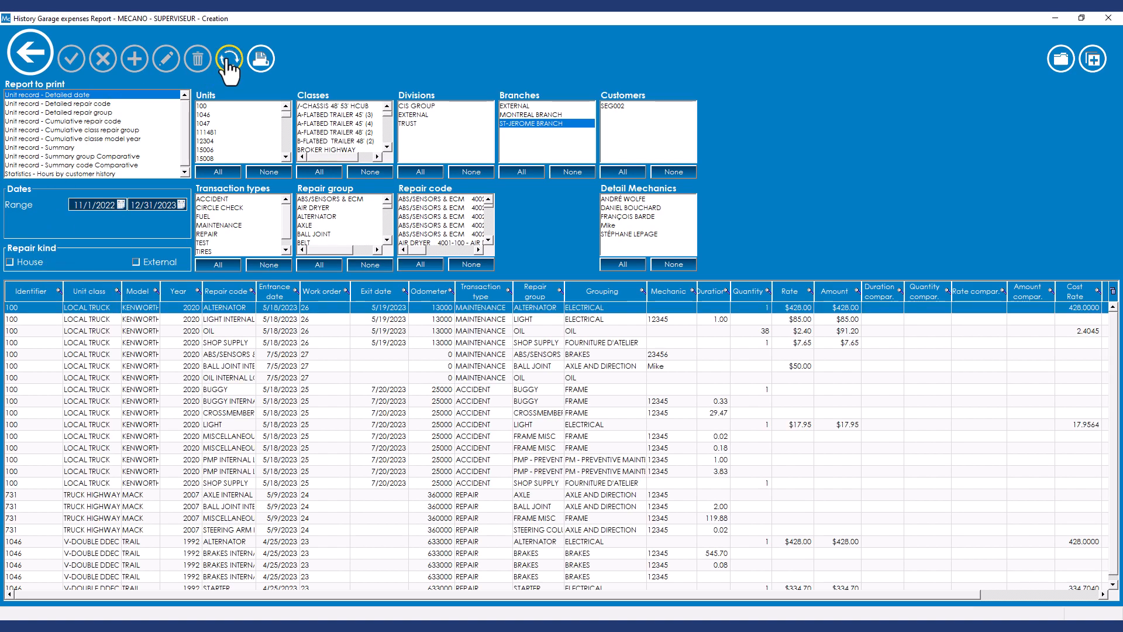
# Go through the unit record report types and choose Unit record - Summary as the report to print
pyautogui.click(104, 105)
pyautogui.click(99, 113)
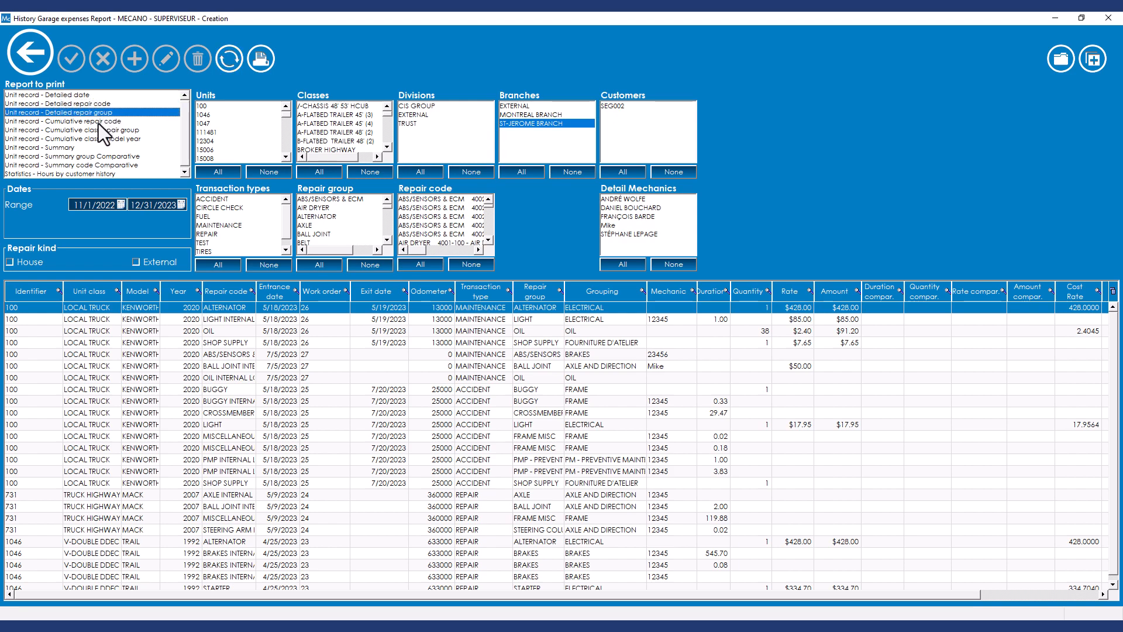
pyautogui.click(98, 124)
pyautogui.click(99, 131)
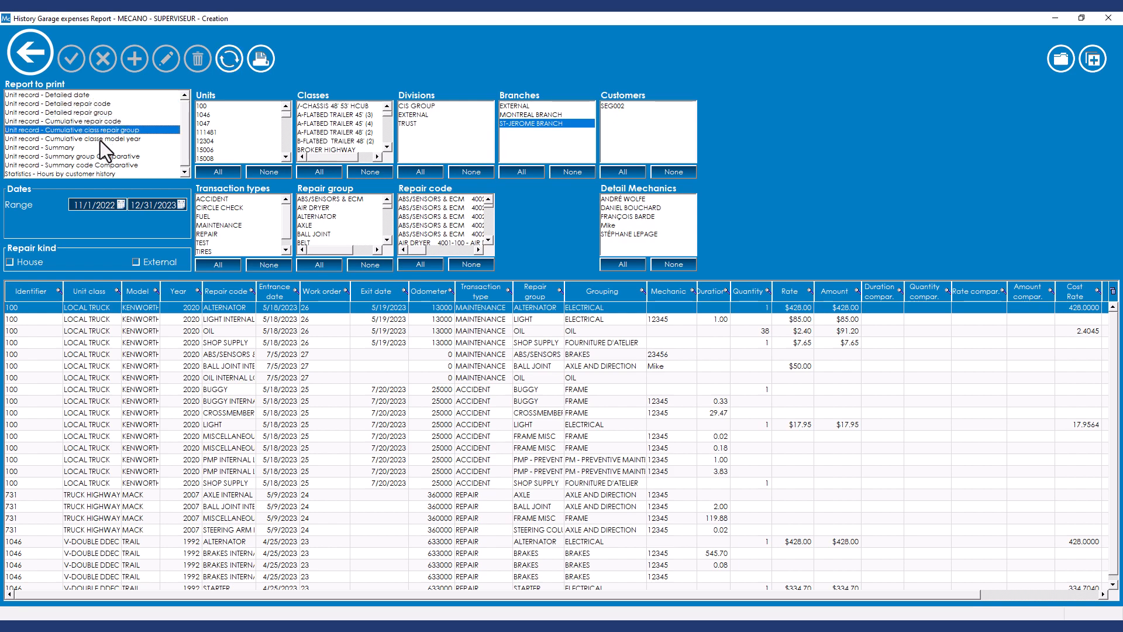
pyautogui.click(100, 140)
pyautogui.click(96, 148)
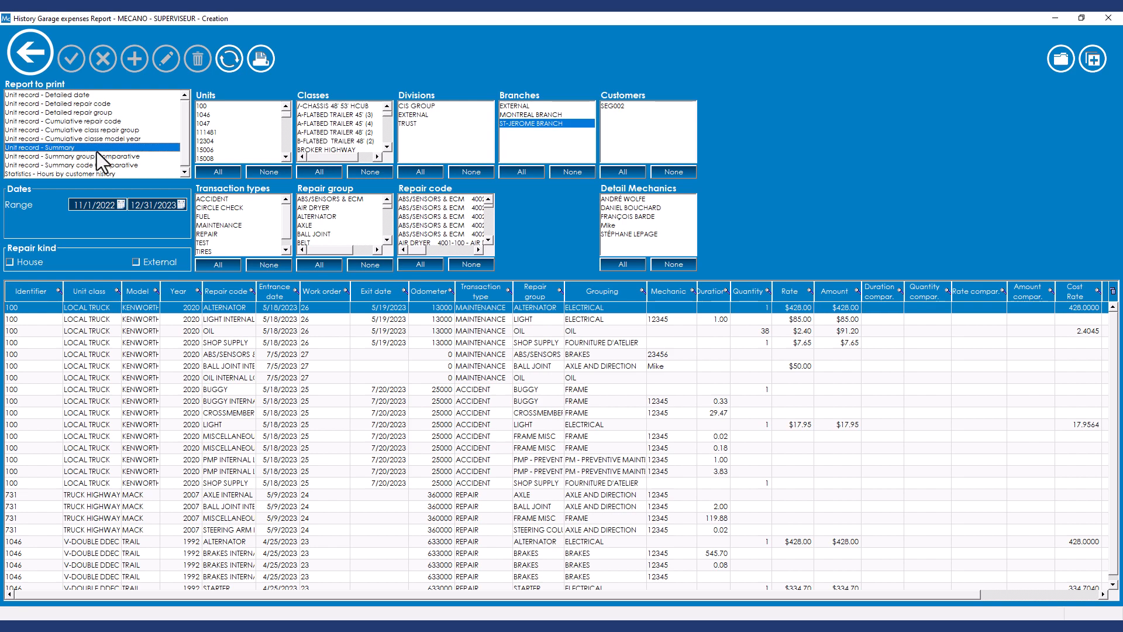
# Select the CIRCLE CHECK transaction type and ABS/SENSORS & ECM repair group as filters, and open the results table's export options
pyautogui.click(240, 207)
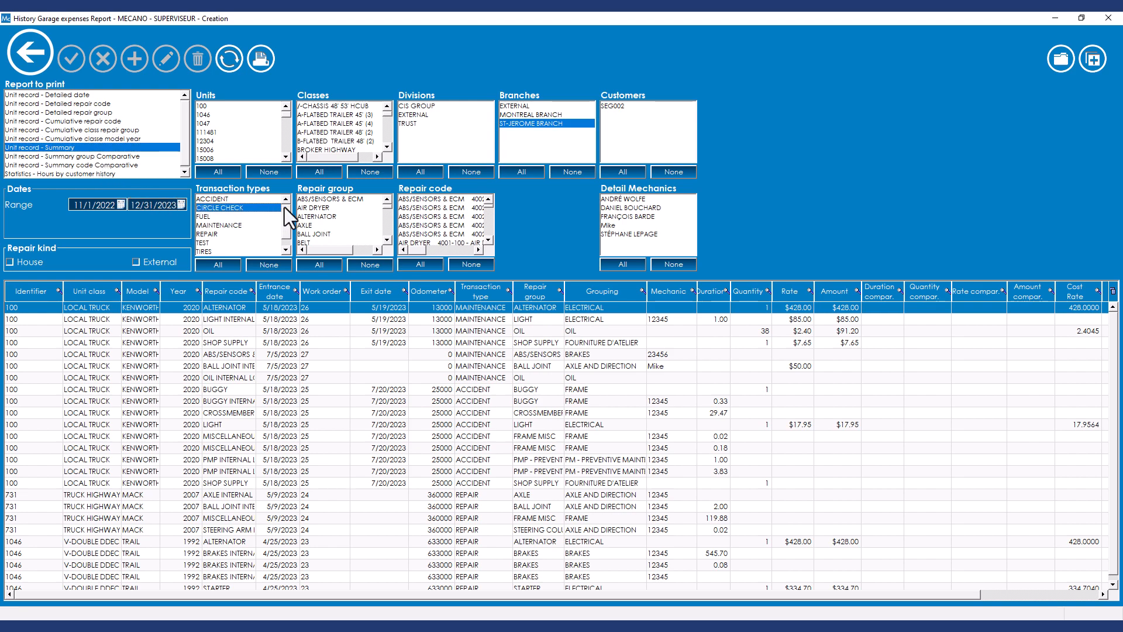
pyautogui.click(324, 199)
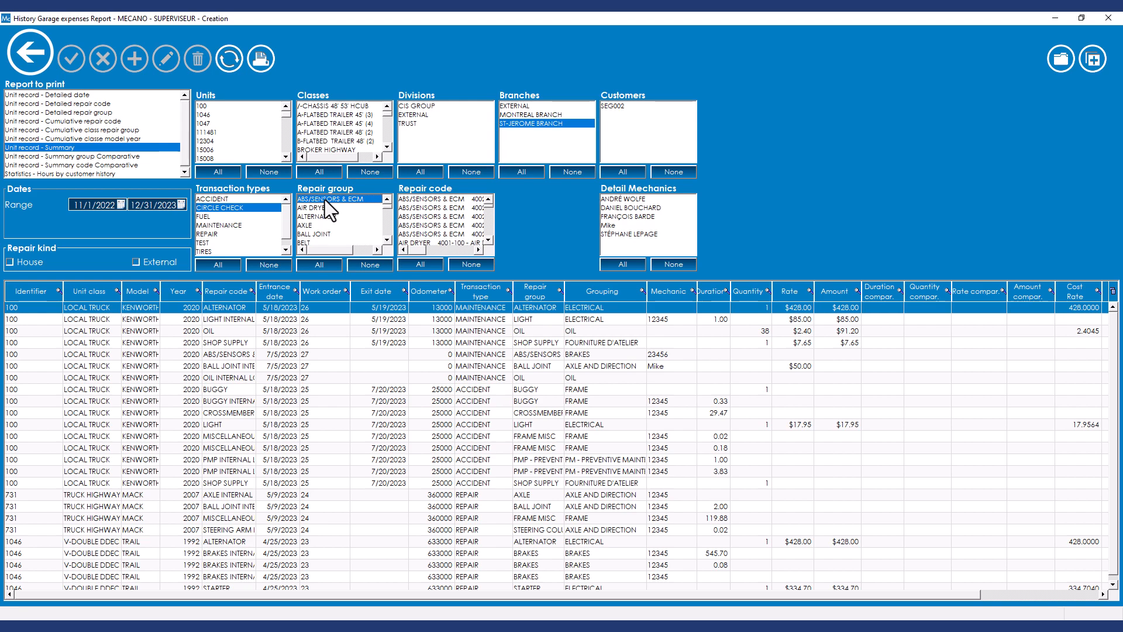
pyautogui.rightClick(1110, 301)
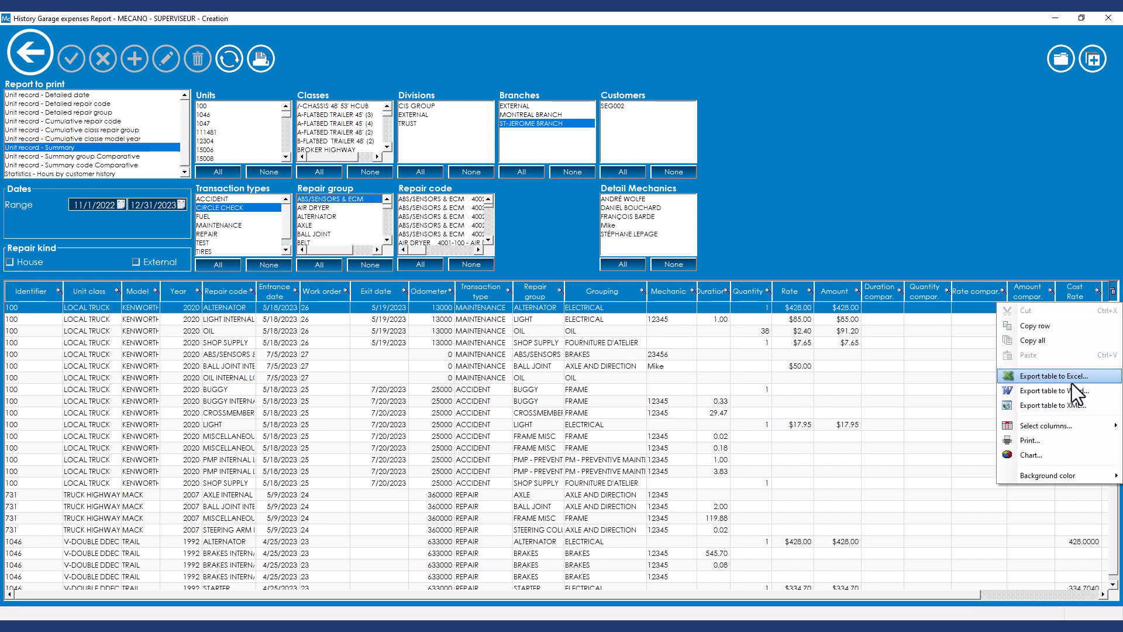